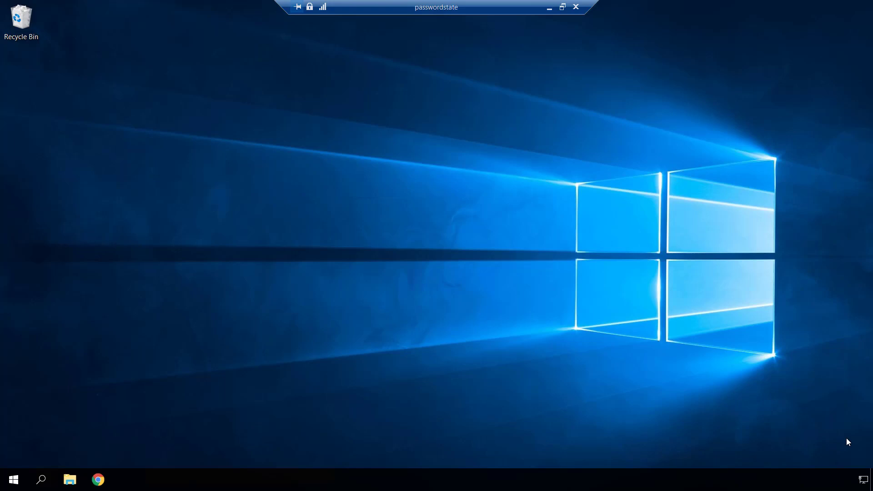
- Run SQLEXPRADV_x64_ENU.exe from C:\Data as administrator and extract it to the default folder
click(70, 479)
click(154, 149)
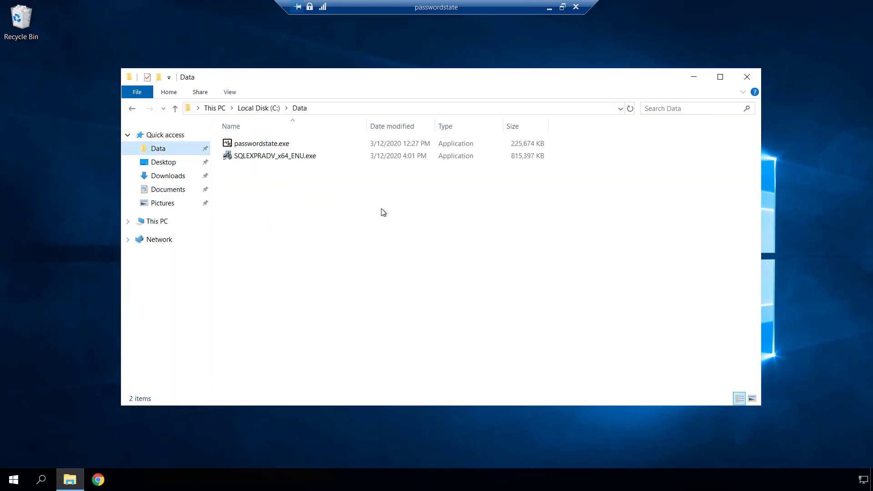
click(284, 158)
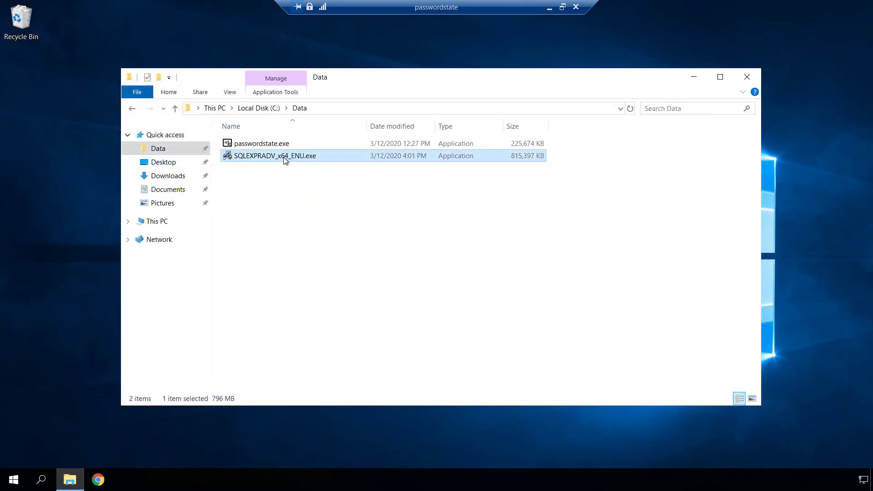
right_click(284, 157)
click(302, 178)
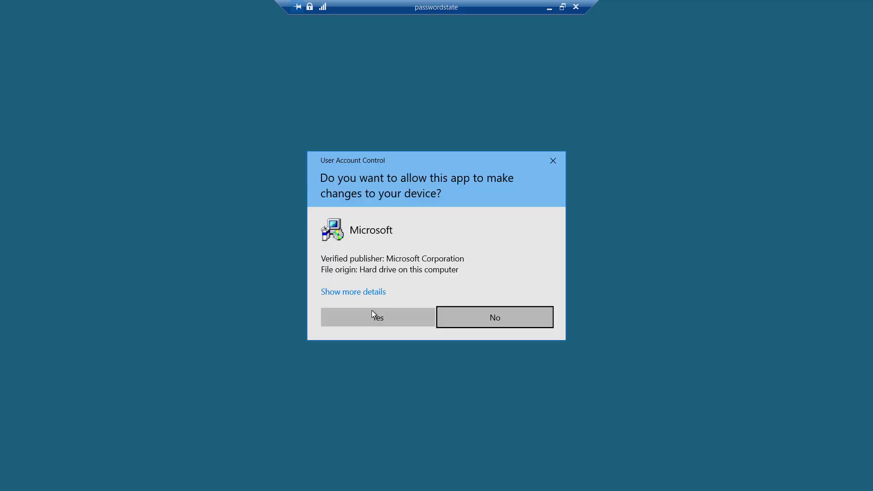
click(374, 313)
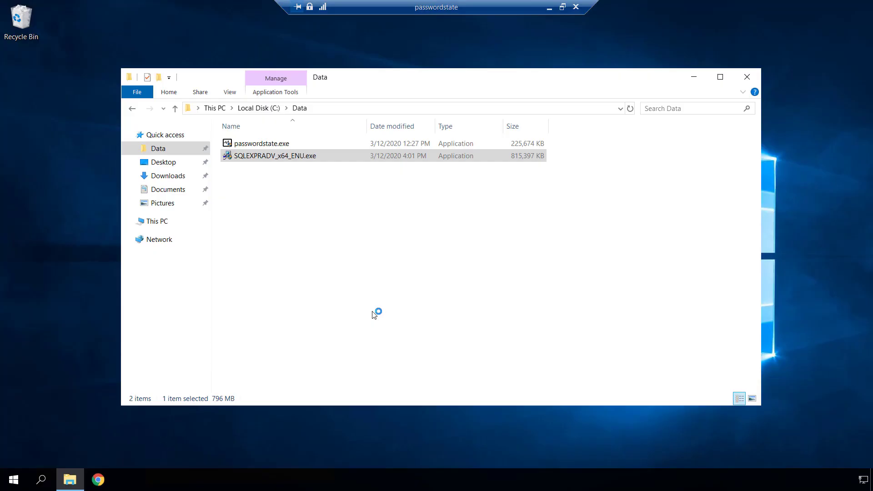
click(391, 261)
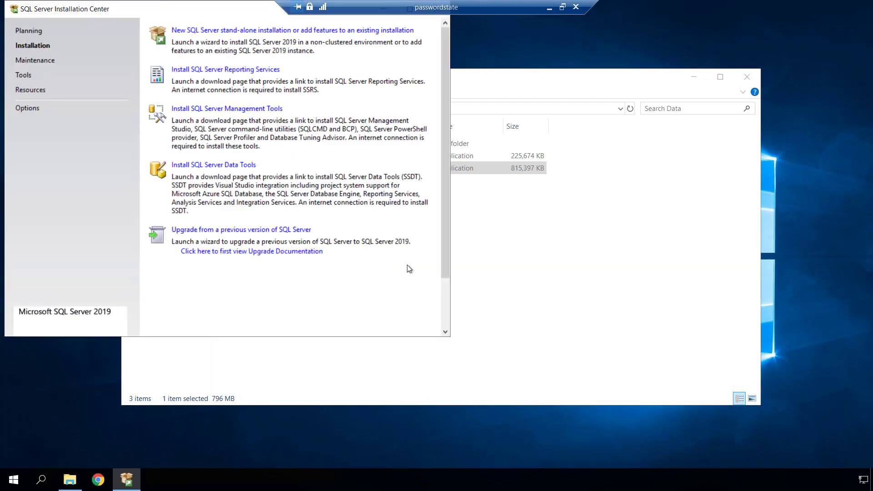
- Start a new stand-alone SQL Server installation and accept the license terms
click(193, 31)
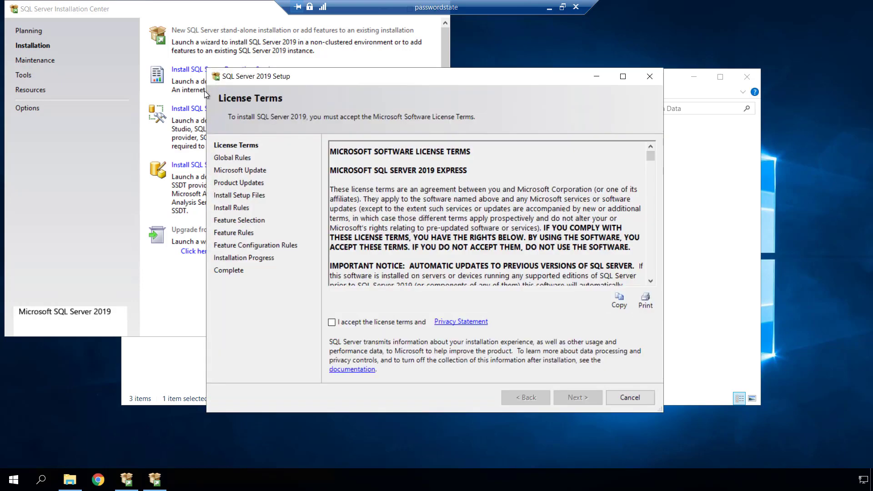
click(332, 322)
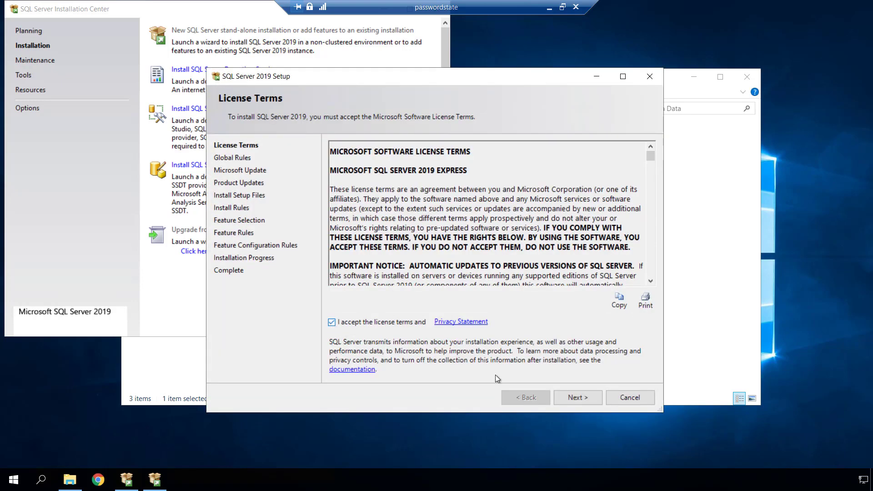
click(573, 400)
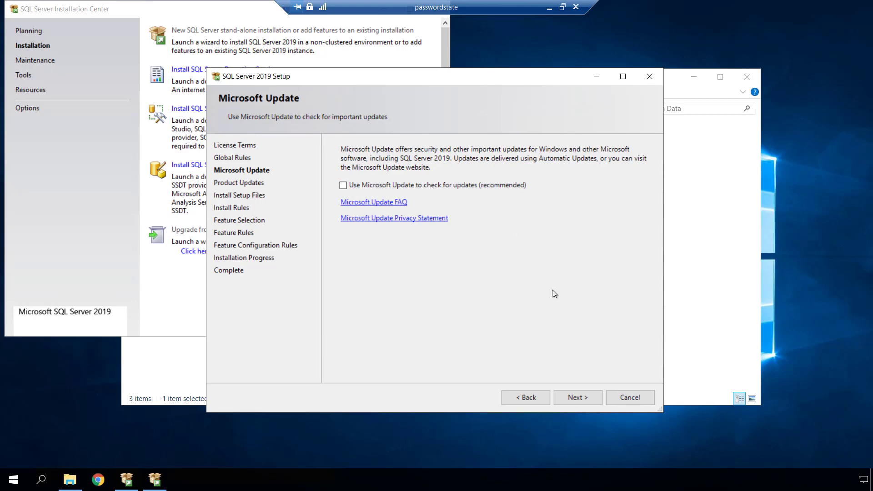
- Skip Microsoft Update and keep the default SQL Server feature selection
click(574, 397)
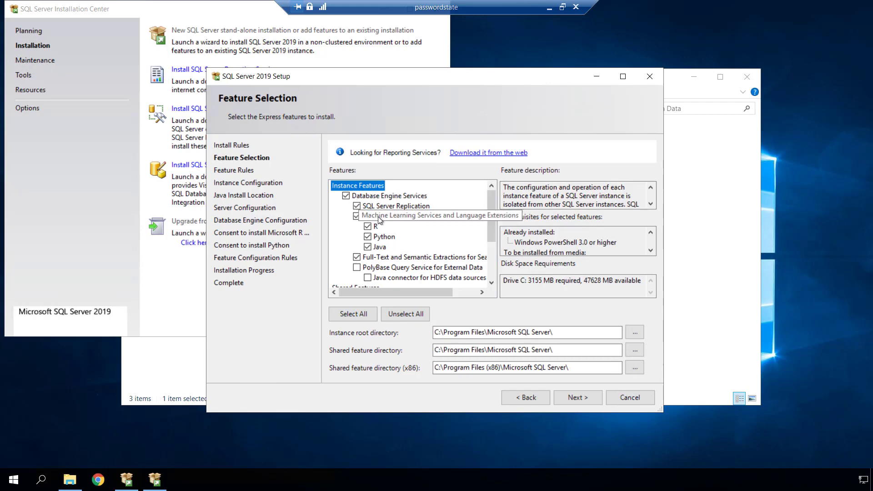
click(576, 399)
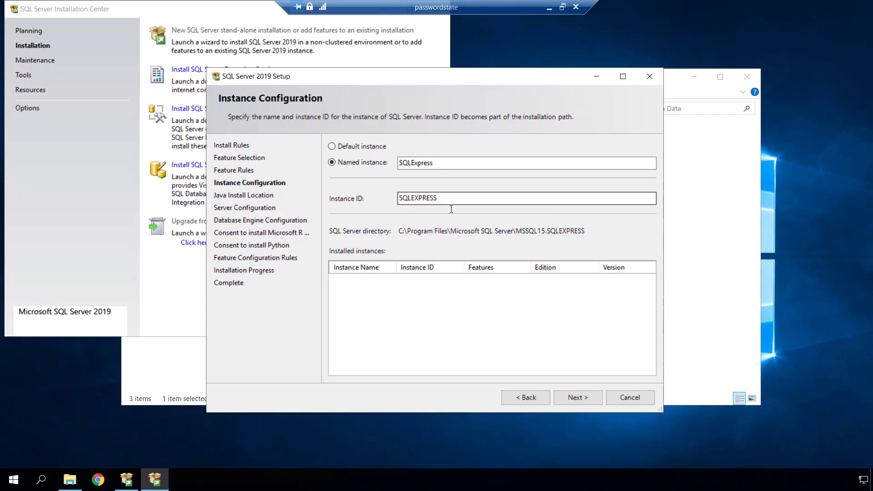
- Keep the SQLExpress instance, bundled Open JRE, and default service accounts and startup types
click(580, 401)
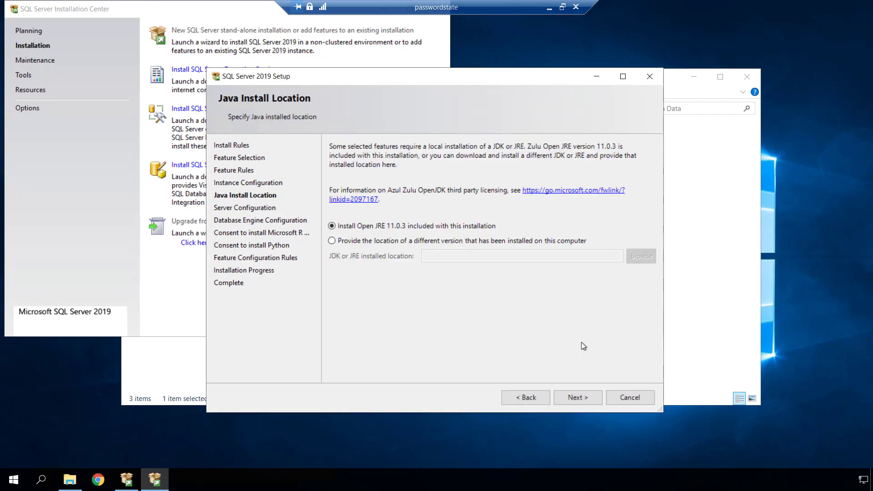
click(566, 397)
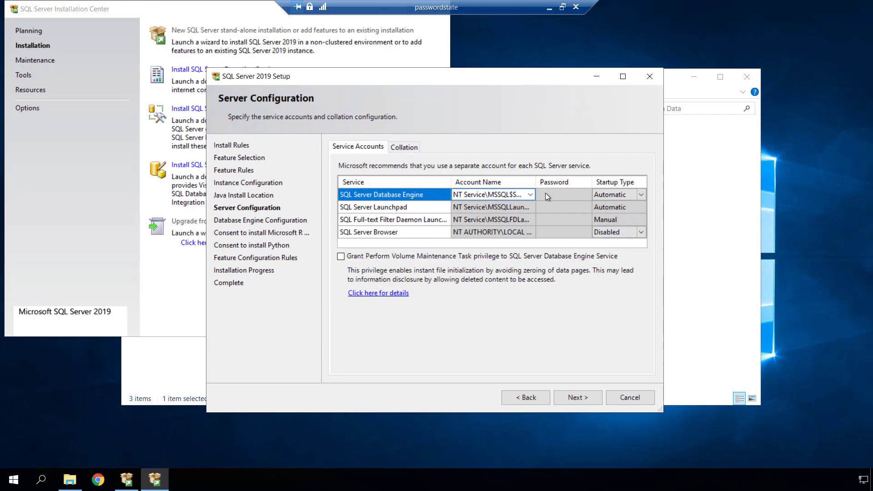
click(612, 195)
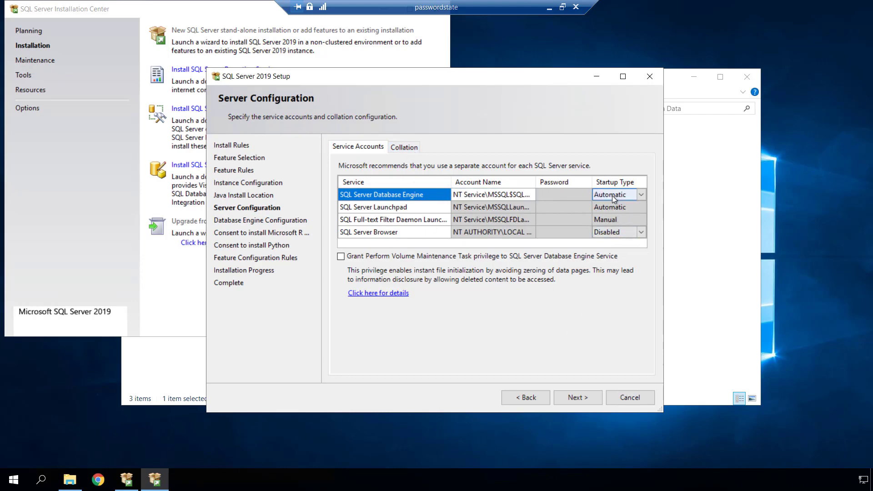
click(582, 397)
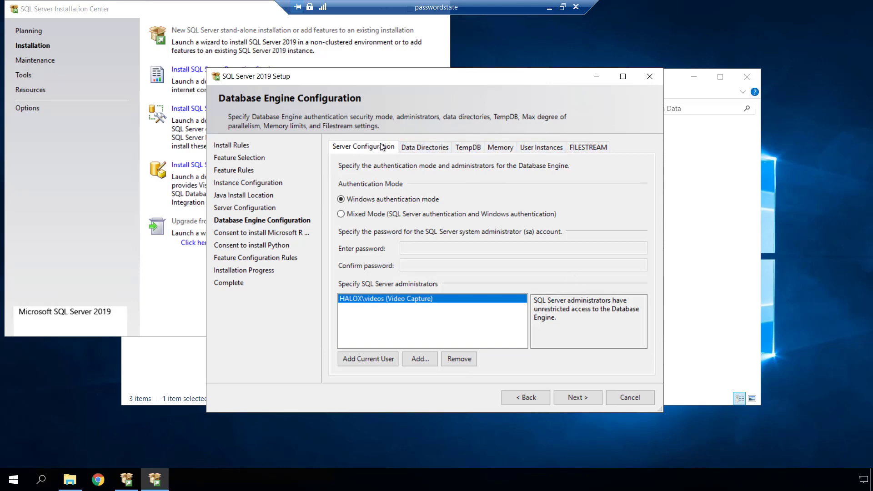
- Set Mixed Mode authentication, with the sa password entered and confirmed
click(342, 215)
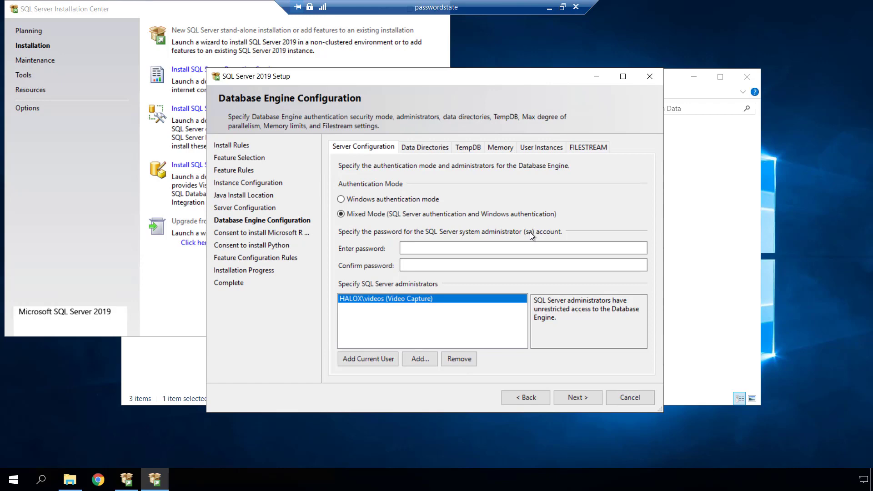
click(416, 247)
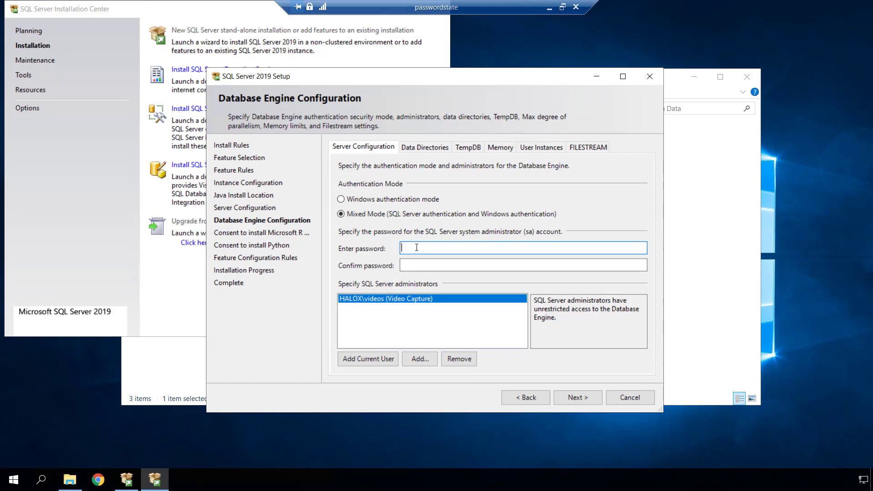
text(********)
key(Tab)
text(********)
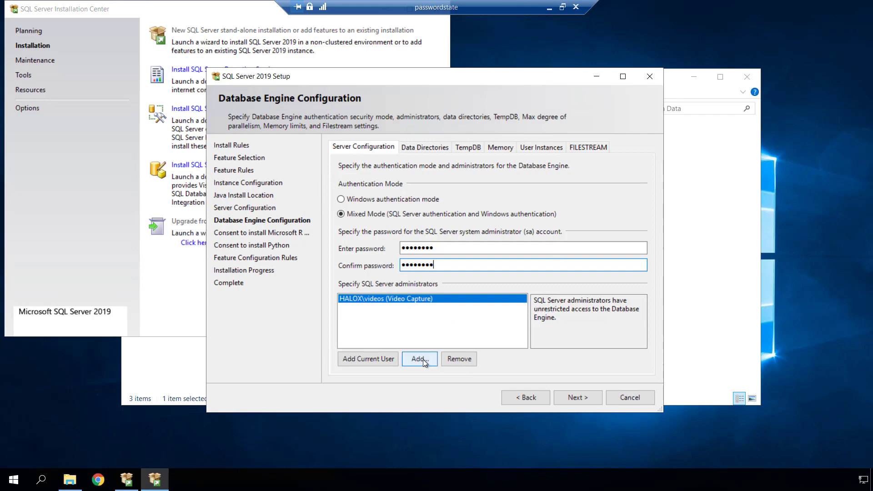
click(574, 398)
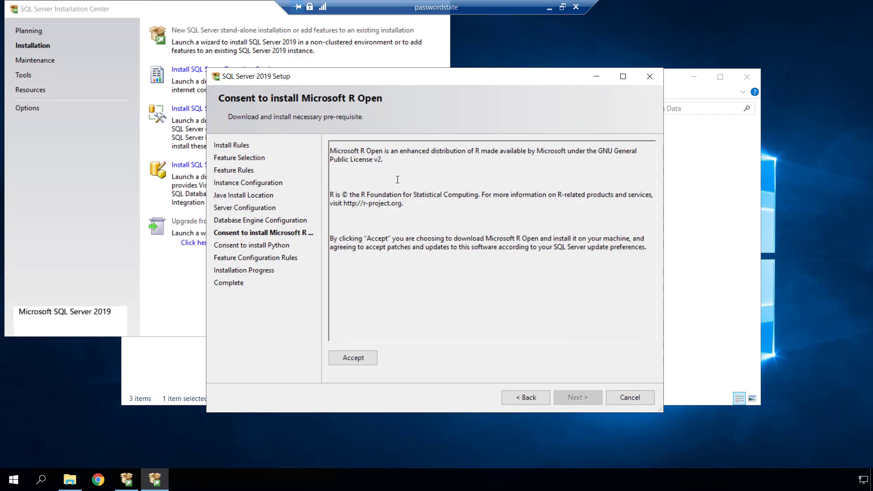
- Consent to Microsoft R Open and Python, then run the SQL Server installation to completion
click(359, 359)
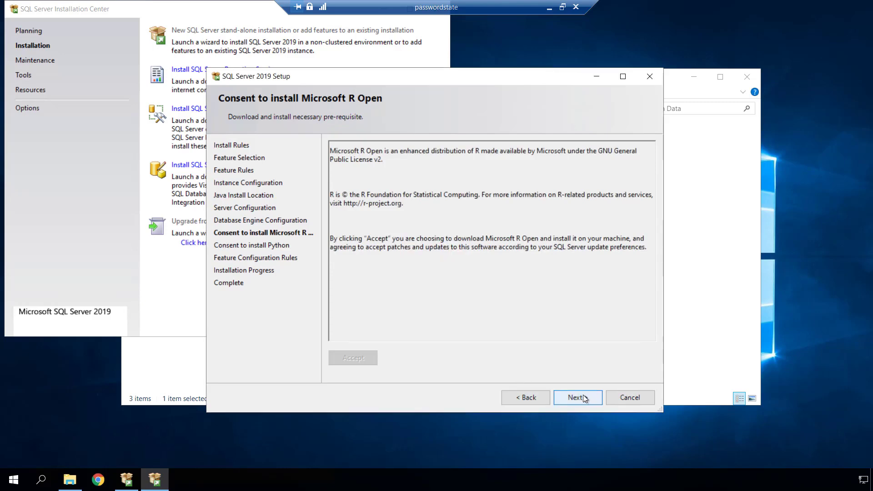
click(583, 395)
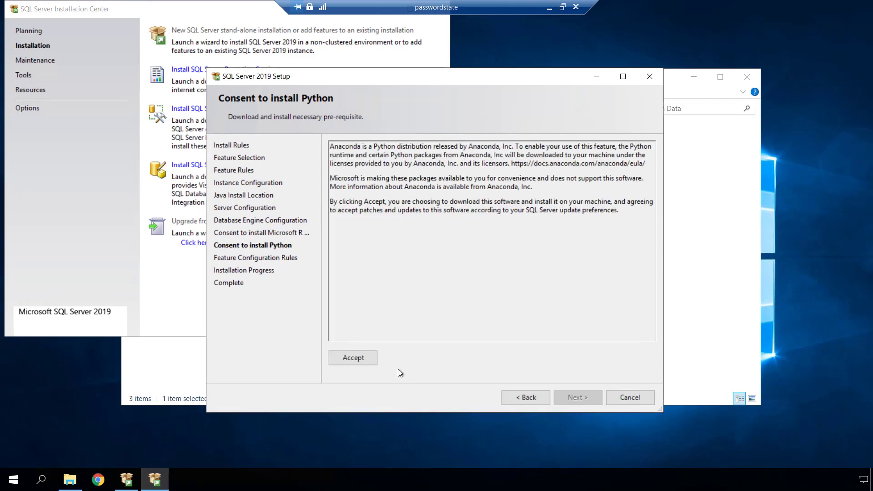
click(369, 359)
click(576, 398)
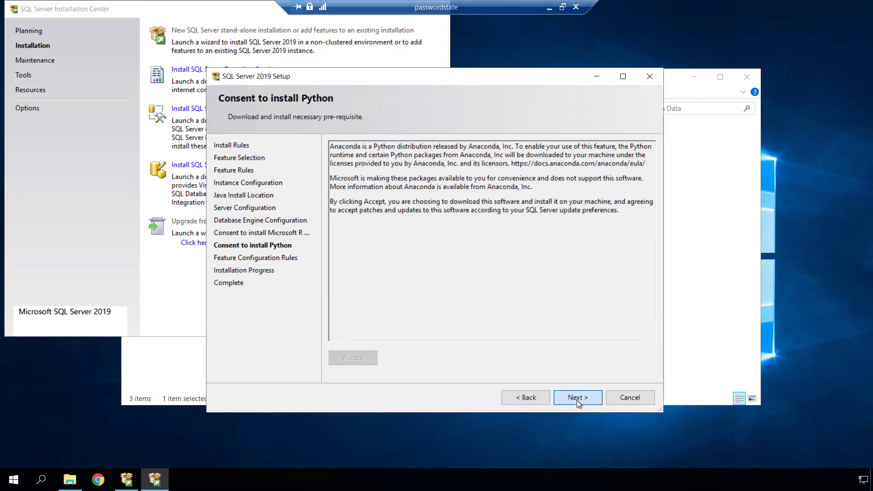
click(576, 399)
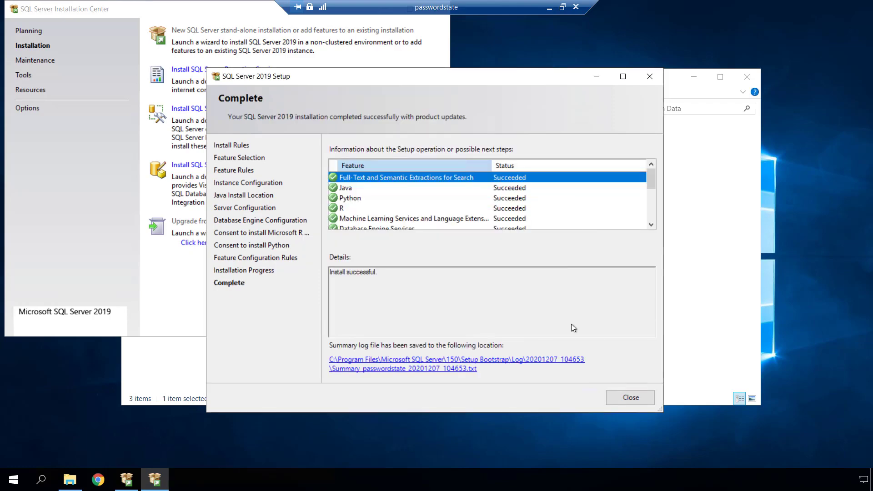
- Review the completed feature list and close SQL Server 2019 Setup
mouse_move(651, 177)
mouse_down()
mouse_move(659, 218)
mouse_move(651, 171)
mouse_up()
click(629, 399)
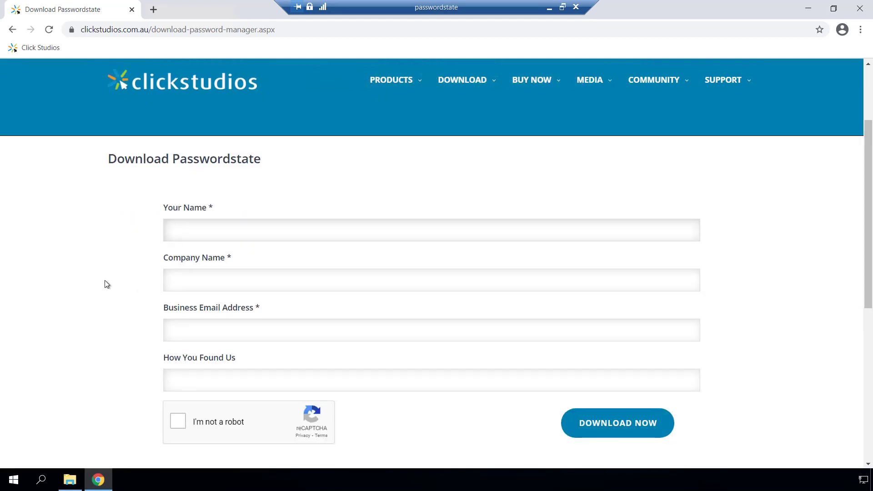
- Scroll down to the Passwordstate download form and the passwordstate.zip link
scroll(109, 282, down, 3)
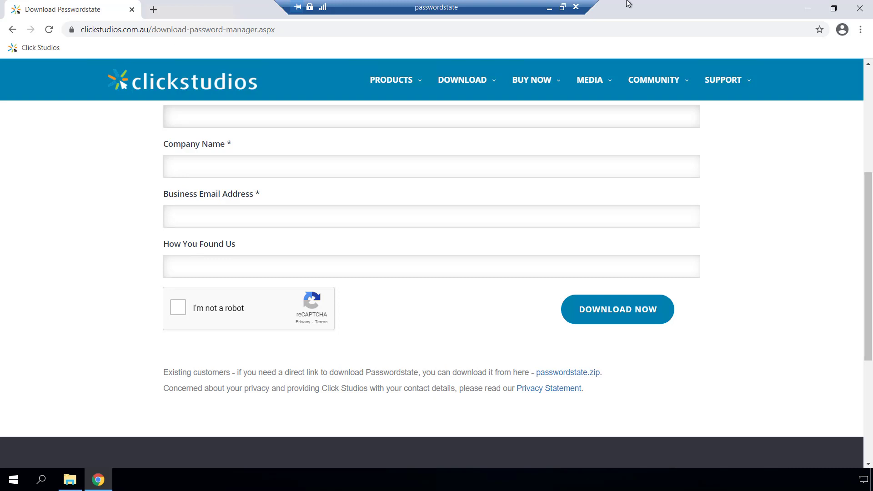
- Run passwordstate.exe from C:\Data as administrator, approving the UAC prompt
click(860, 8)
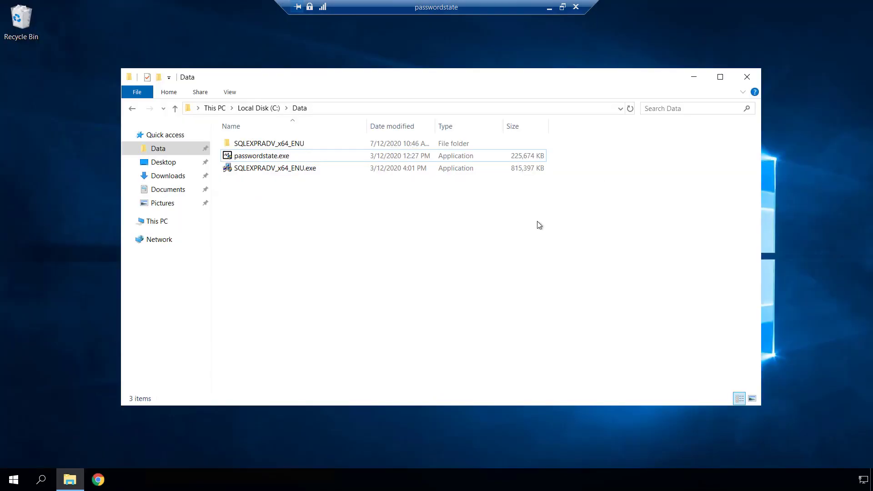
right_click(260, 157)
click(304, 178)
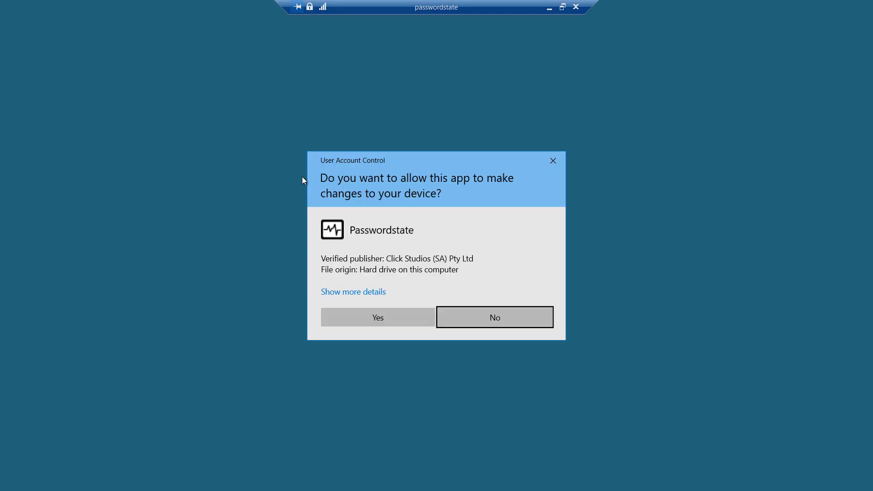
click(382, 319)
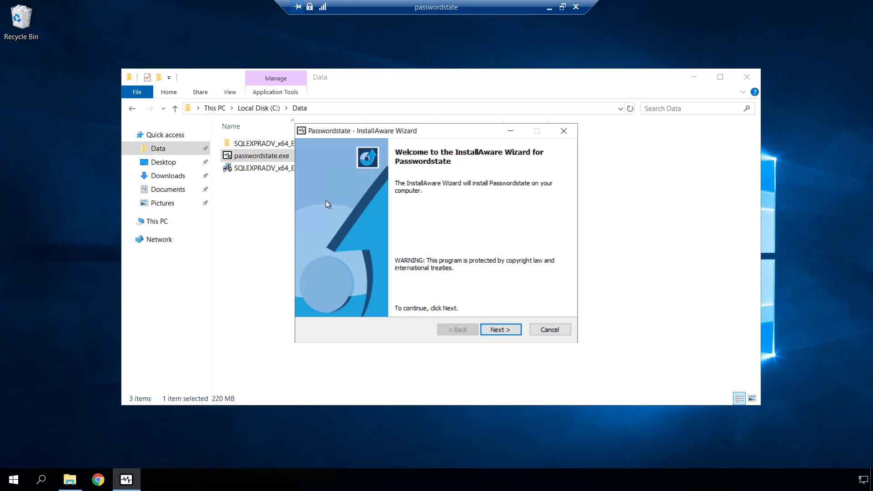
- Accept the Passwordstate license and keep the c:\inetpub\Passwordstate install folder
click(503, 330)
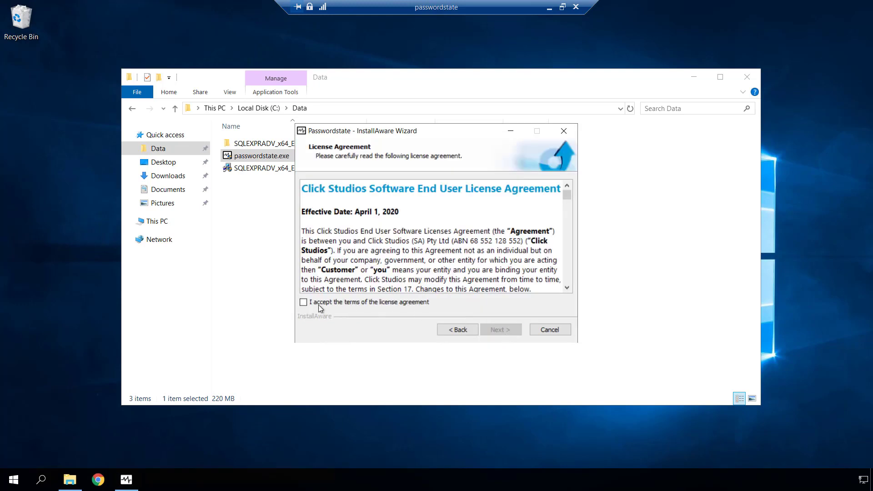
click(303, 302)
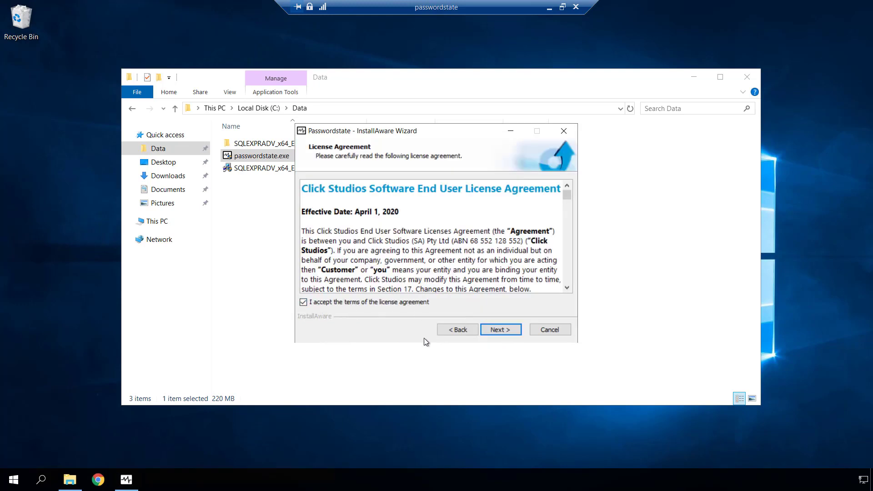
click(503, 329)
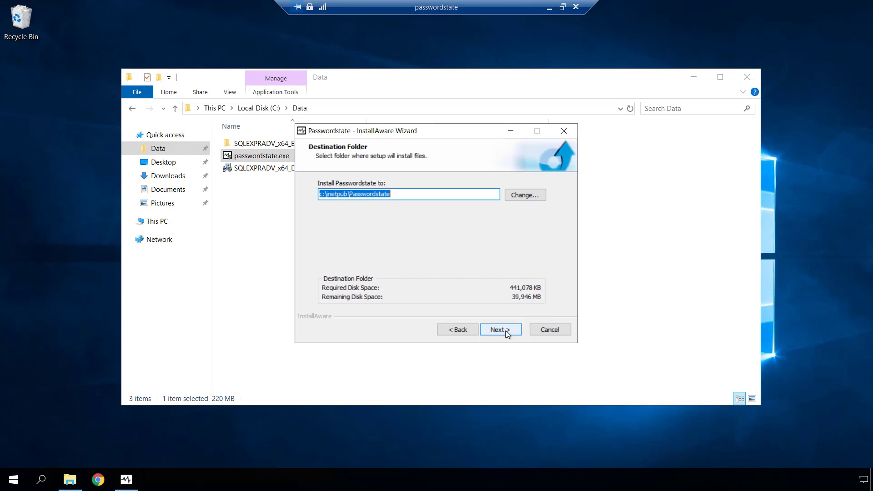
click(498, 332)
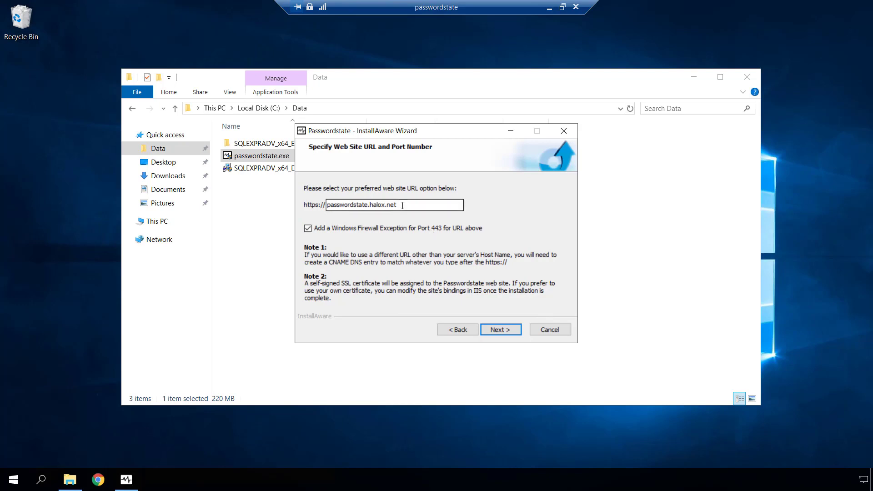
- Keep the site URL as passwordstate.halox.net without port 9119 and start the installation
click(402, 205)
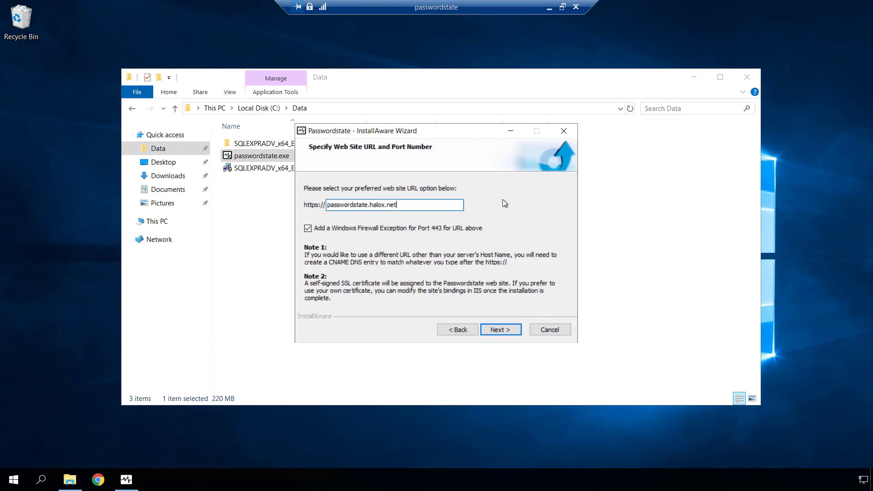
text(:9119)
key(BackSpace)
key(BackSpace)
key(BackSpace)
key(BackSpace)
click(498, 330)
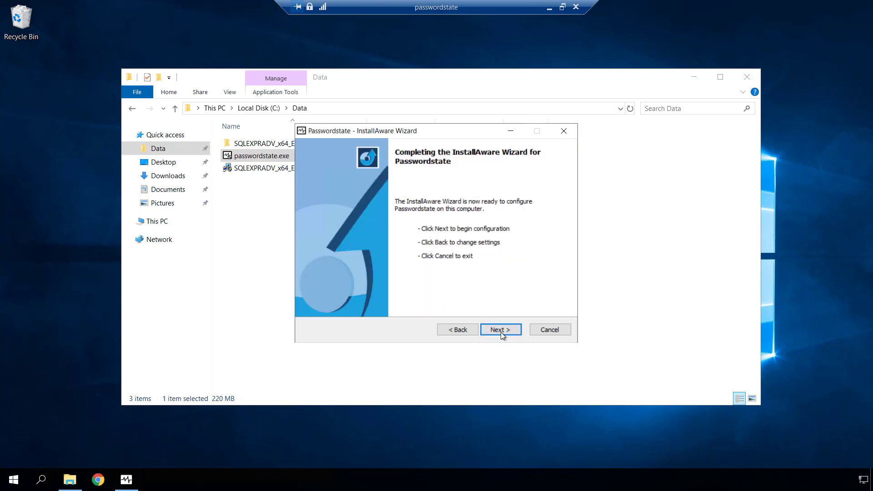
click(501, 330)
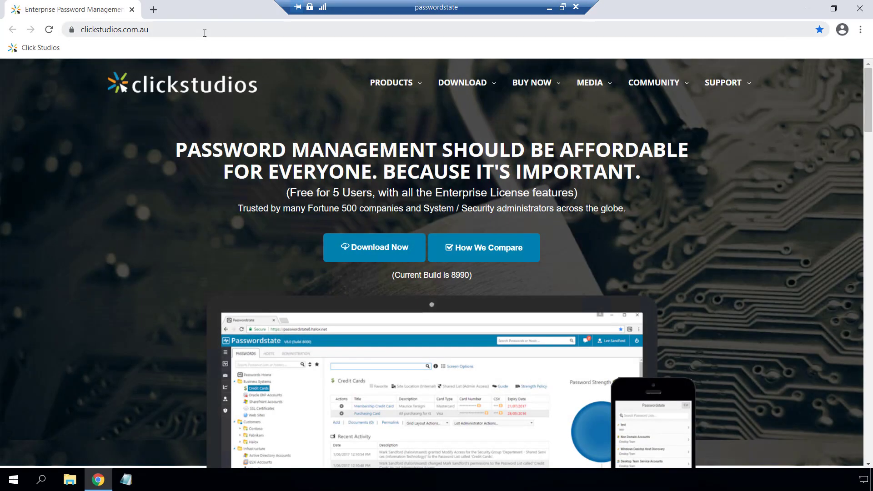
click(204, 29)
text(httsP)
key(BackSpace)
key(BackSpace)
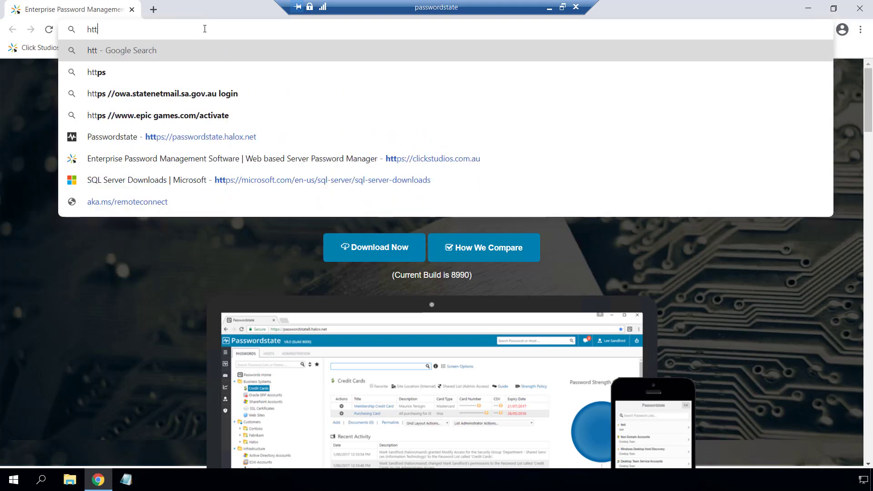
text(ps:)
key(BackSpace)
key(BackSpace)
text(s://)
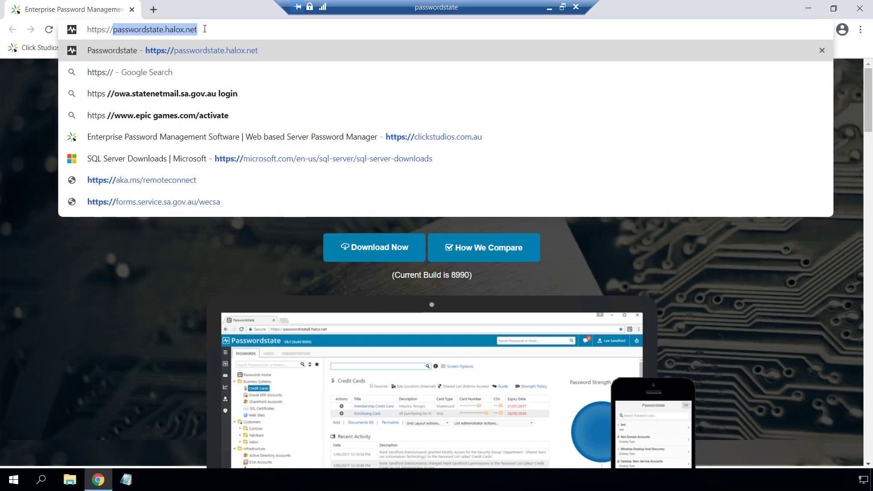
key(End)
key(Return)
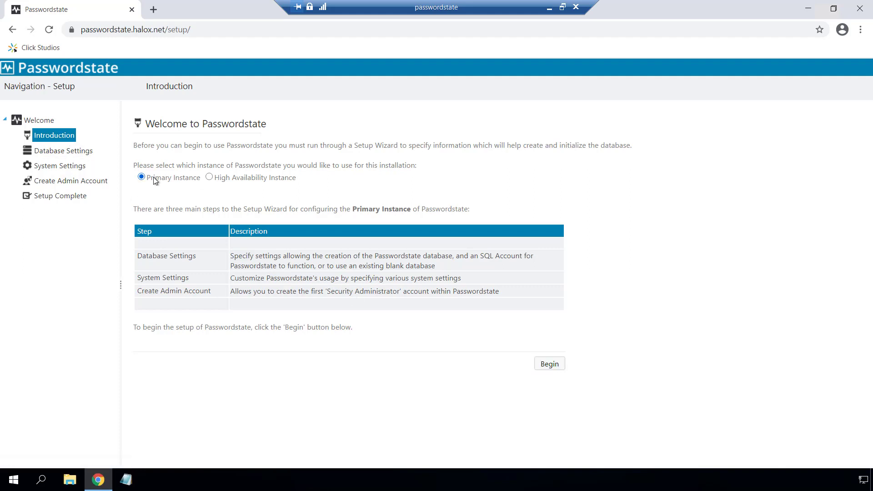
- Begin setup, preview the blank-database option, then return to the create-new-database form
click(551, 363)
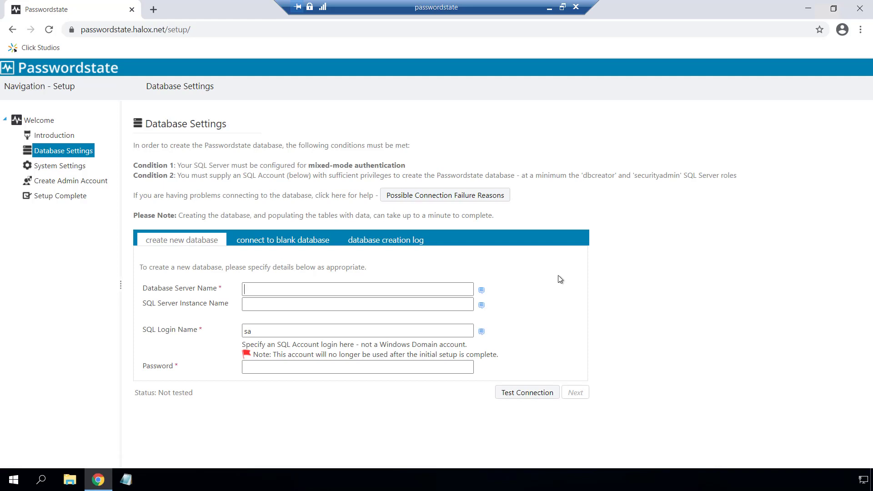
click(262, 291)
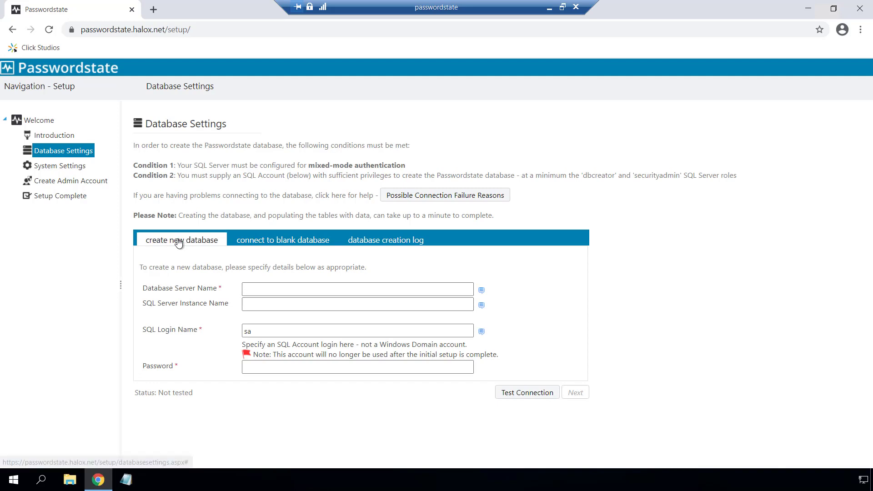
click(279, 245)
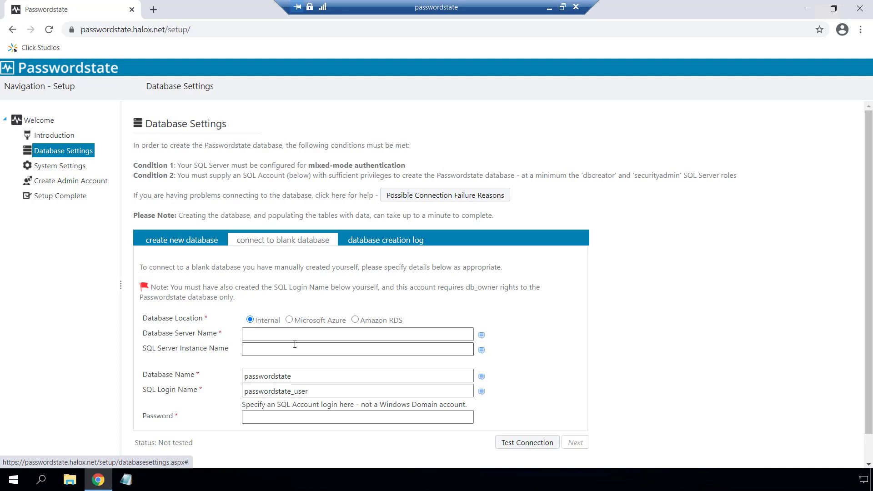
click(184, 241)
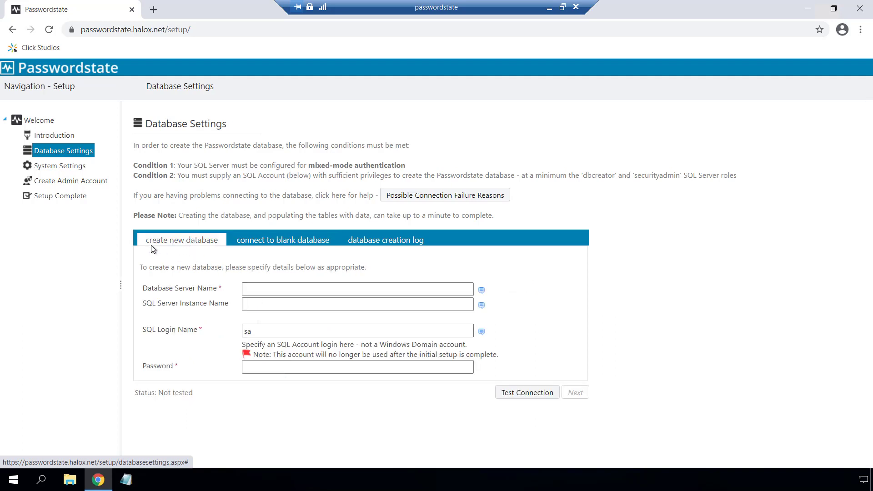
click(287, 284)
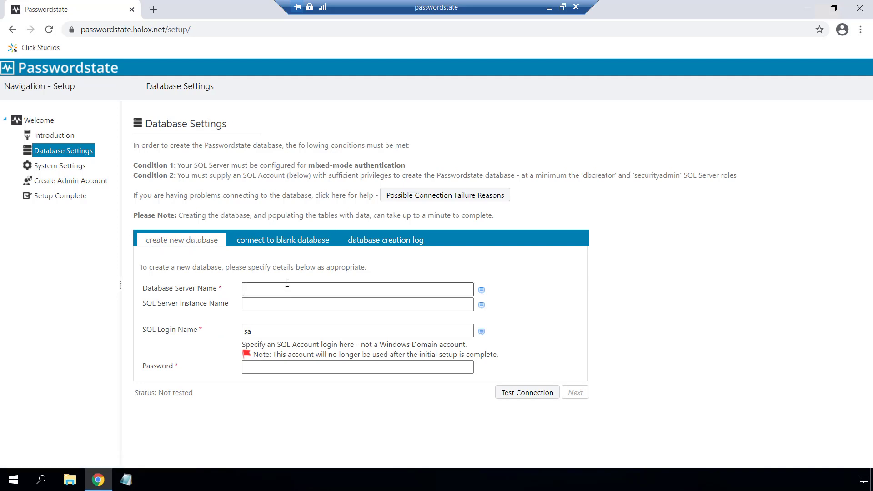
- Enter database server name passwordstate and SQL instance sqlexpress
text(password)
text(satte)
key(BackSpace)
key(BackSpace)
key(BackSpace)
key(BackSpace)
text(tate)
key(Tab)
text(sqlexpress)
click(291, 330)
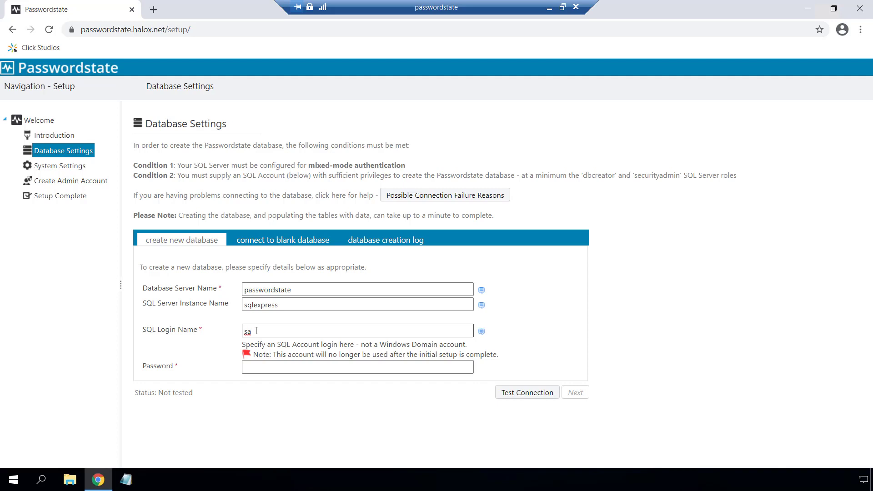
- Keep login sa, enter its password, and test the connection
drag(583, 175, 615, 176)
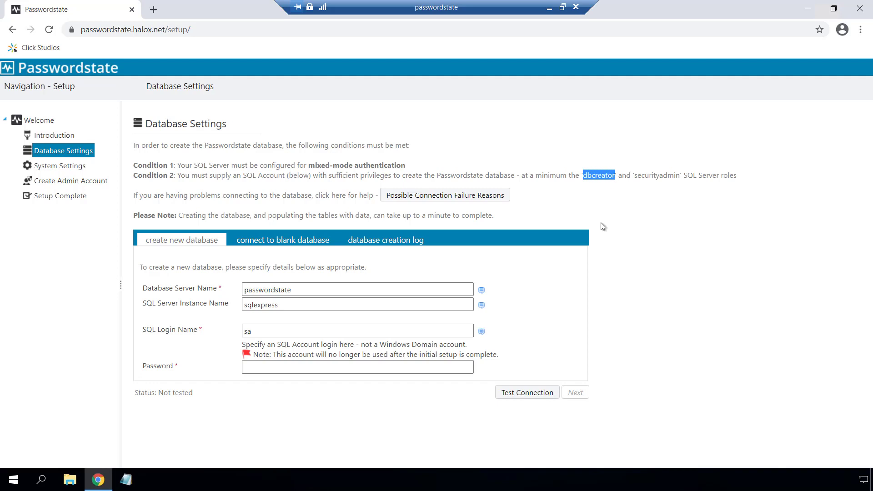
click(257, 369)
text(********)
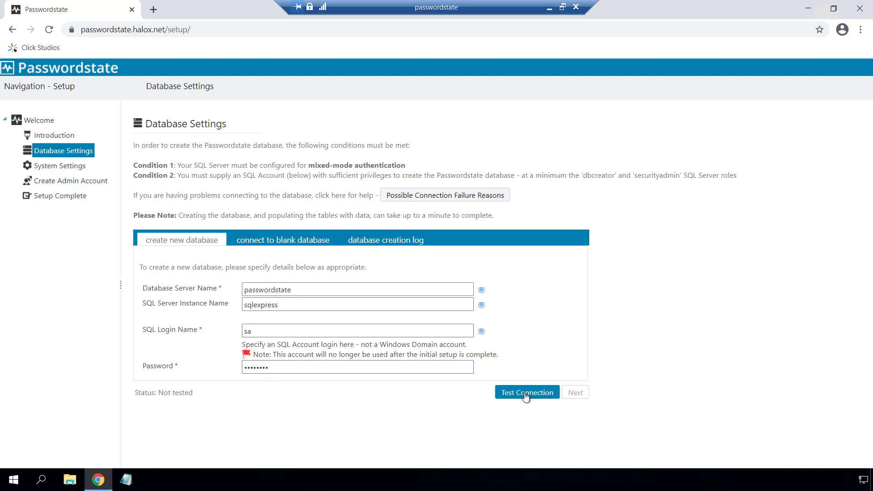
click(527, 395)
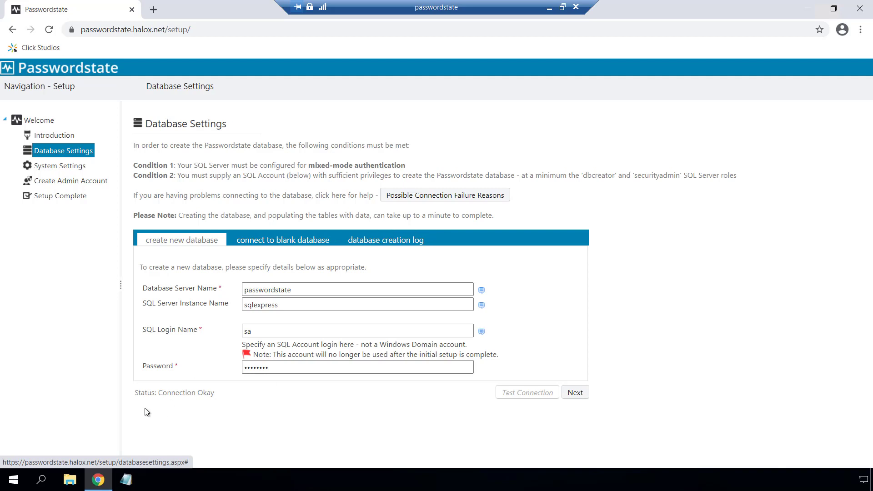
click(570, 398)
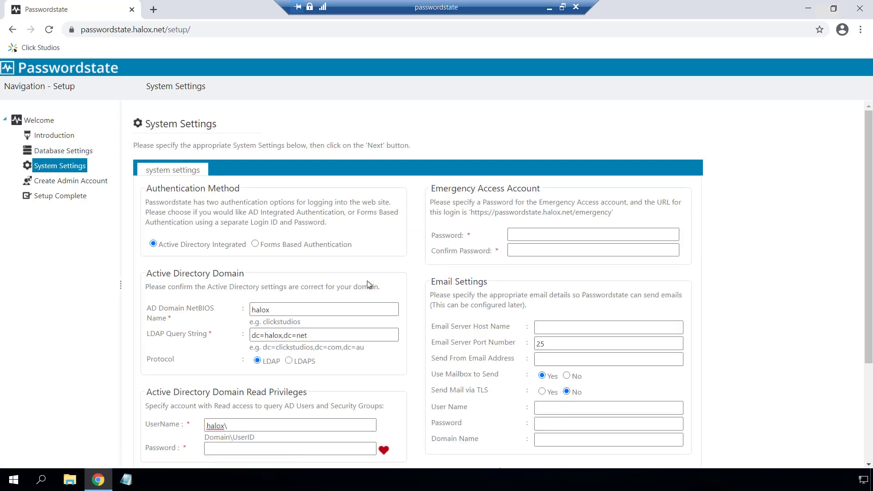
scroll(354, 227, down, 1)
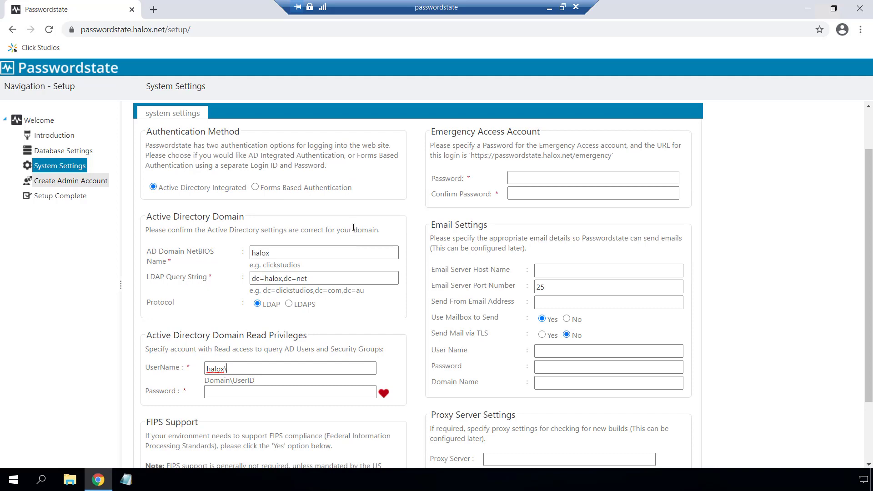
scroll(329, 227, up, 1)
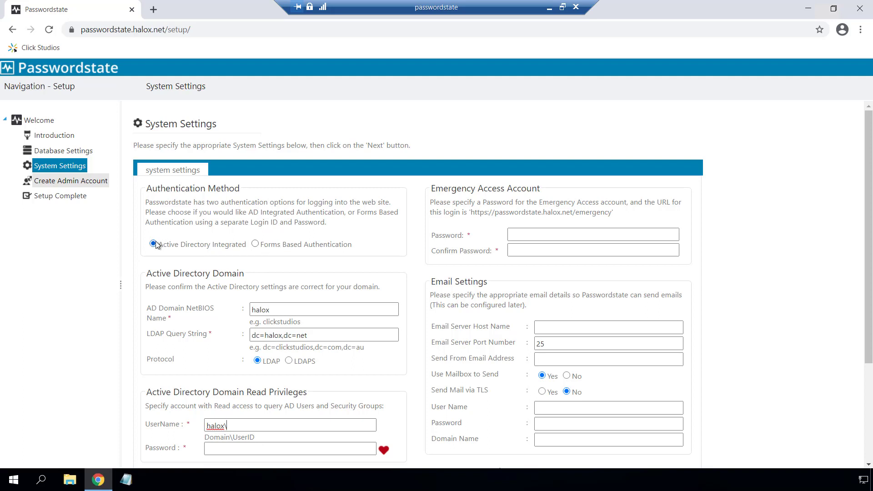
scroll(176, 246, down, 1)
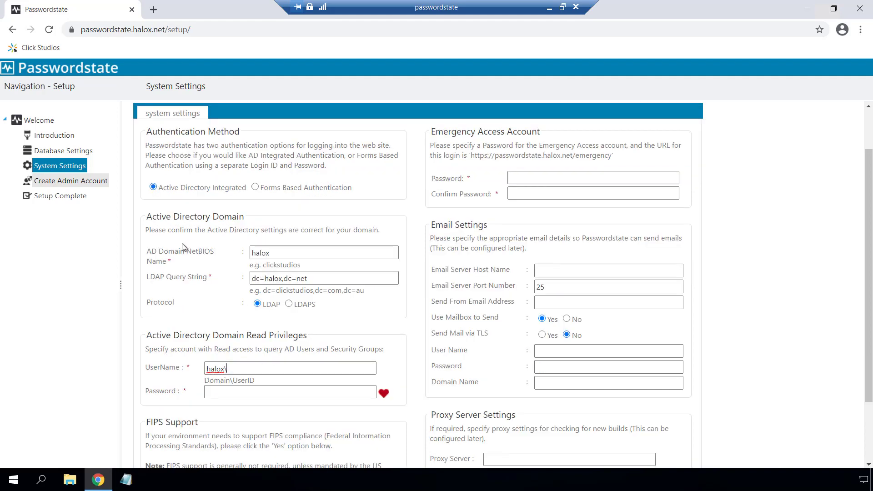
scroll(182, 244, down, 1)
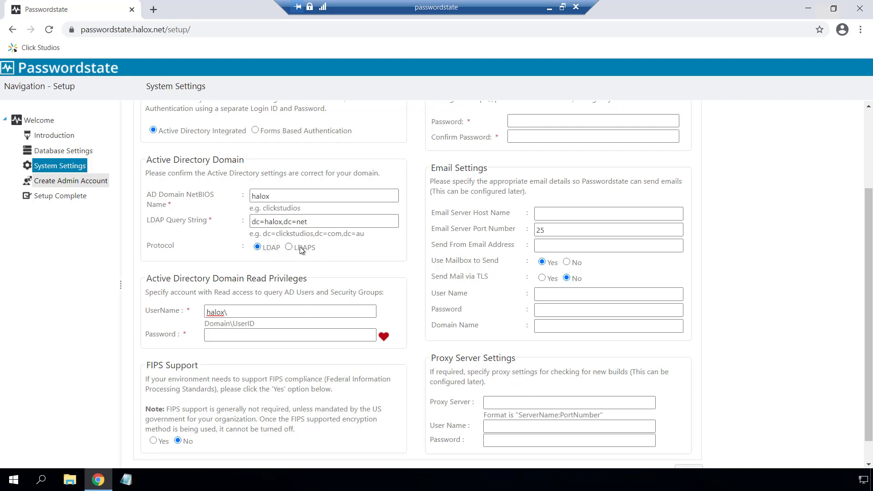
click(249, 314)
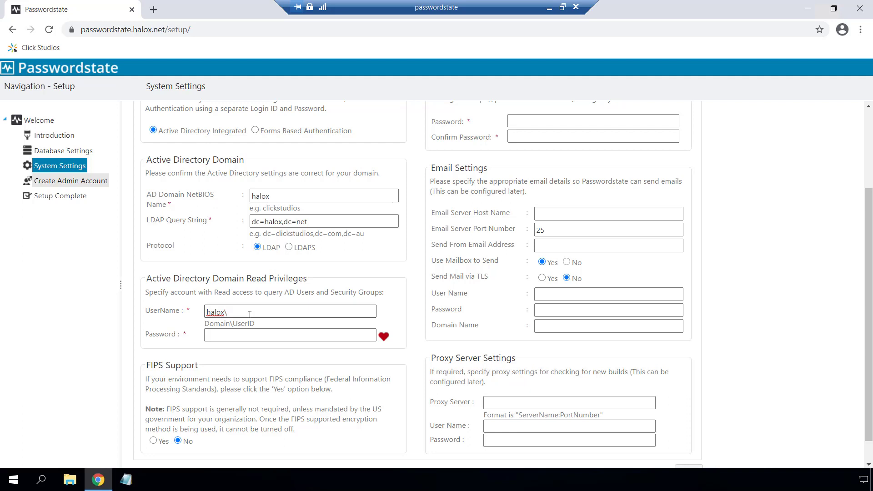
- Set the AD read account to halox\videos with its password and verify the credentials
text(videos)
key(Tab)
text(•••••••)
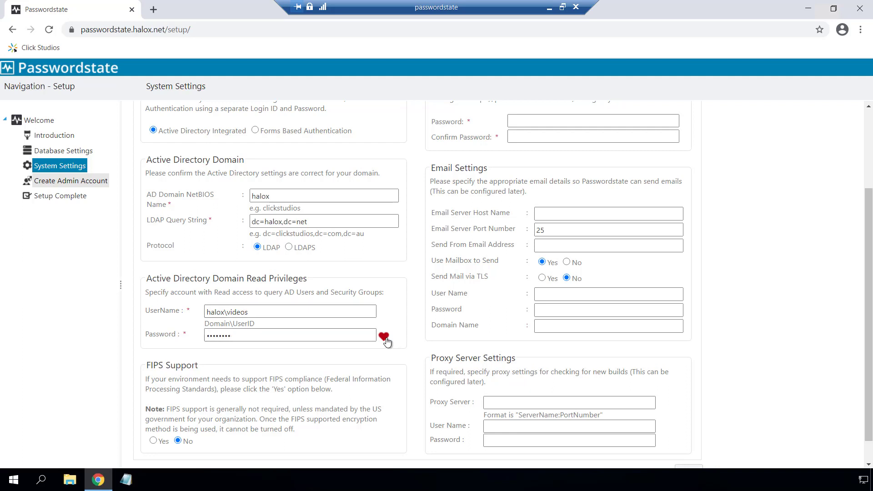
click(384, 336)
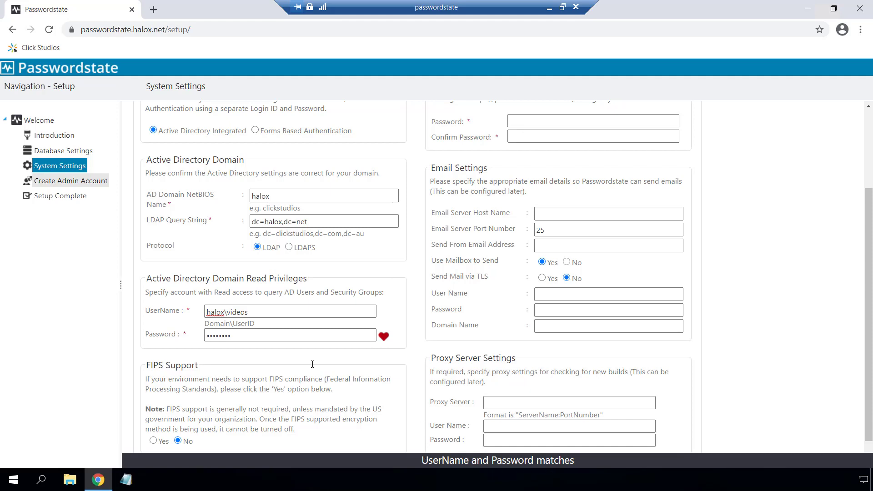
scroll(256, 339, down, 1)
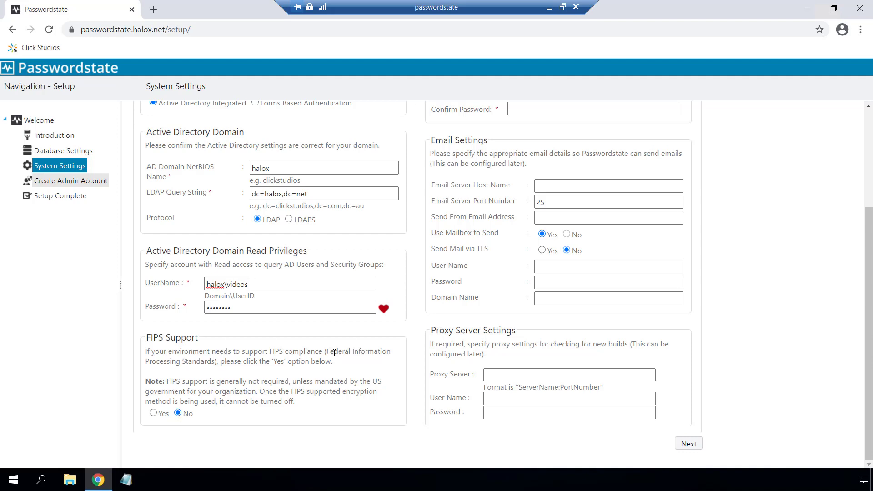
- Fill in the Emergency Access password and its confirmation, then scroll down the form
scroll(334, 353, up, 3)
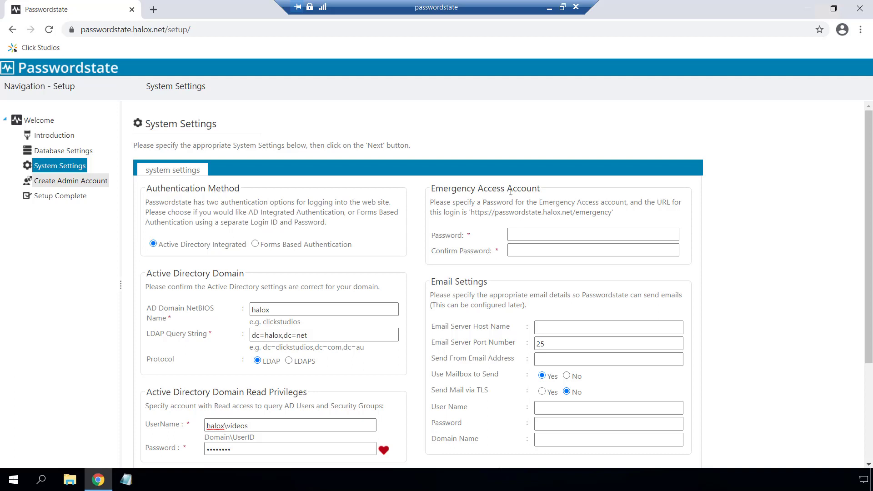
click(518, 233)
click(518, 233)
text(passwor)
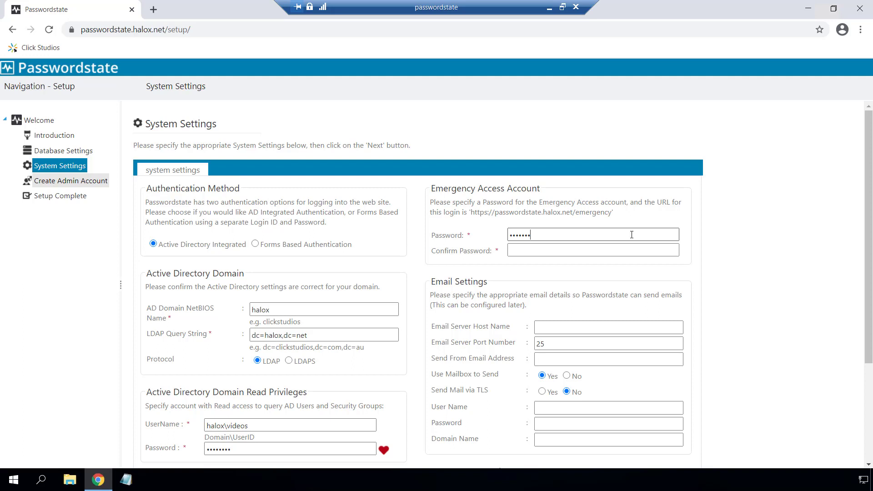
text(d)
key(ctrl+a)
text(PasswordPassword)
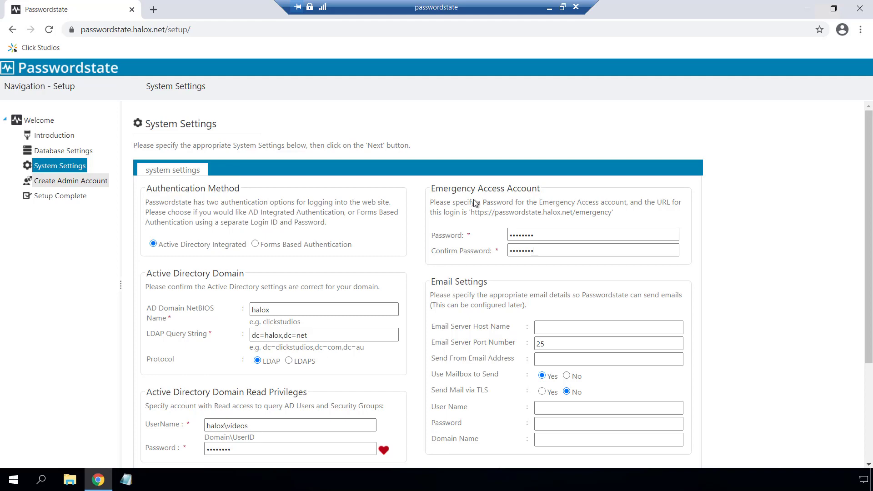
scroll(477, 204, down, 1)
scroll(483, 227, down, 1)
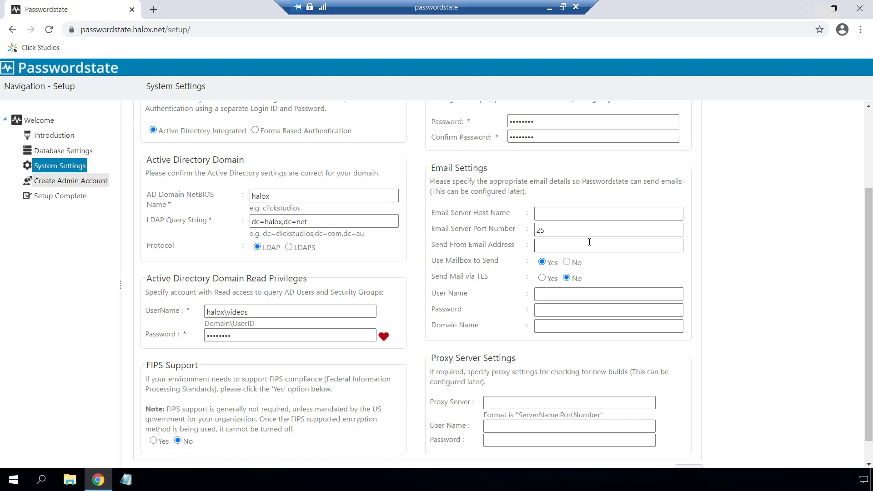
scroll(584, 242, down, 1)
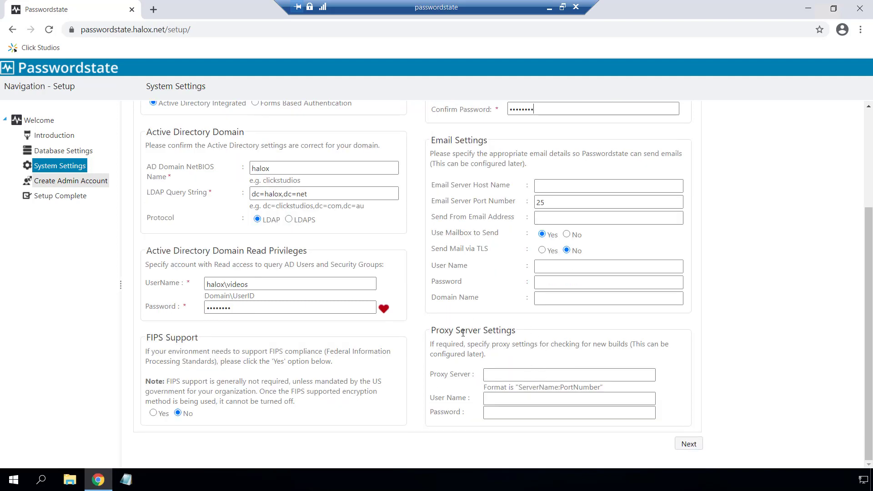
click(490, 370)
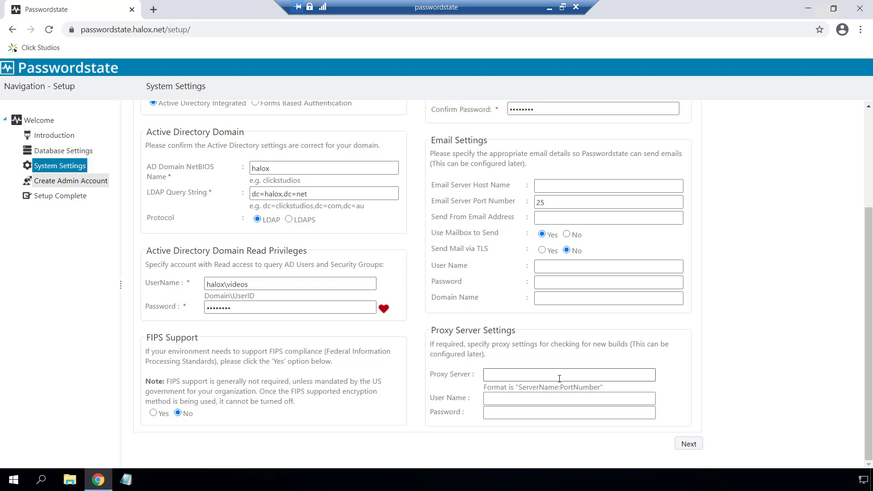
- Save system settings and create admin account halox\videos with first name Videos
click(689, 444)
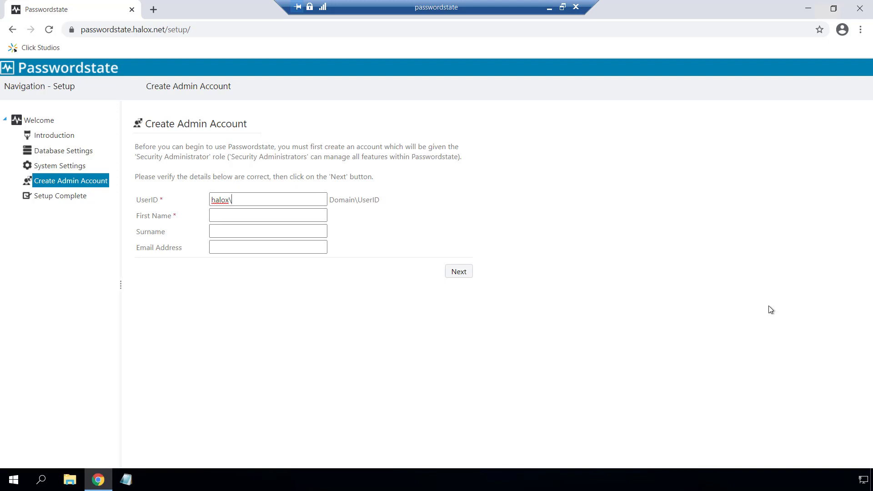
text(videos)
key(Tab)
text(Videos)
key(Tab)
key(Tab)
click(460, 273)
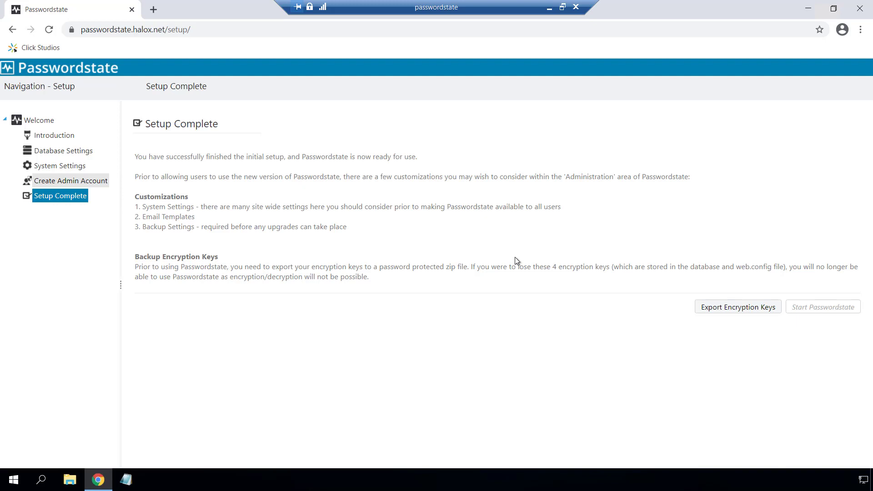
- Export the encryption keys as a password-protected zip, acknowledging the 7-Zip warning
click(737, 307)
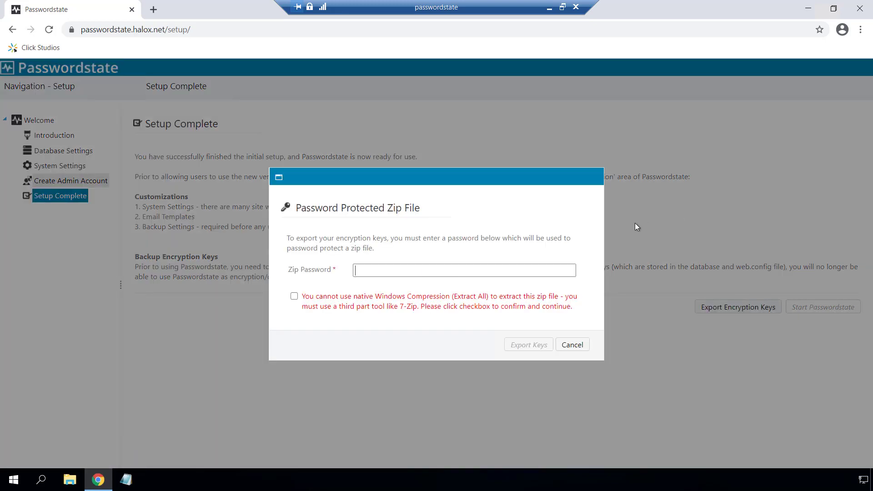
text(••••••••)
click(294, 296)
click(517, 346)
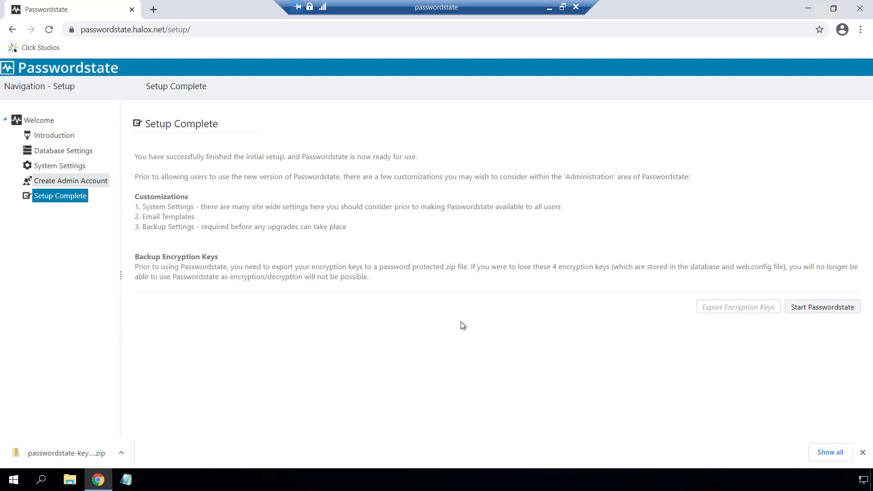
- Close the download bar and log on as halox\videos with its password
click(862, 453)
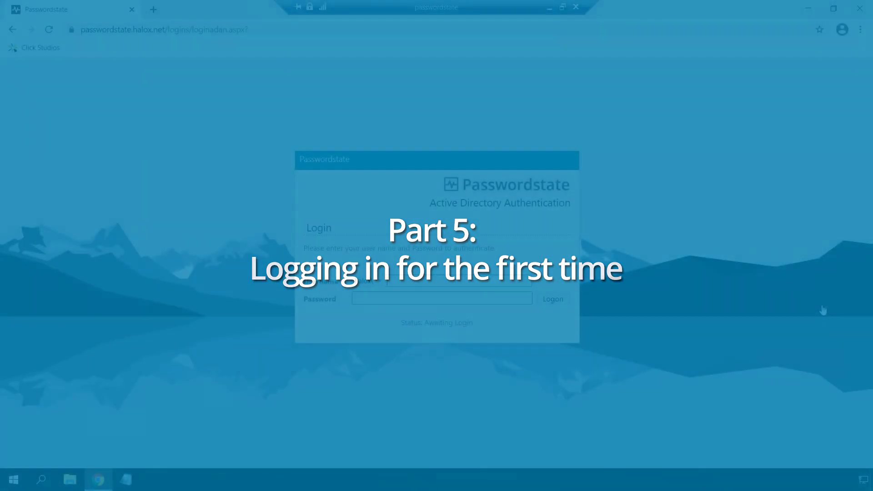
text(videos)
key(Tab)
text(********)
key(Return)
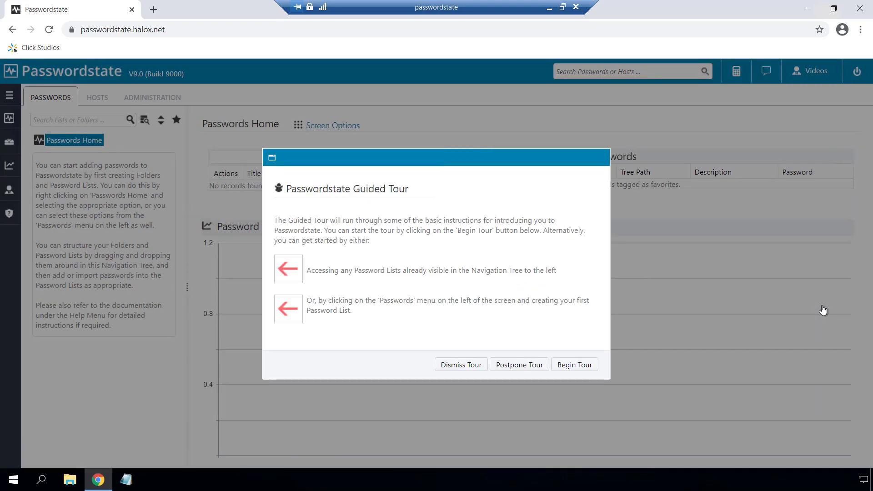
- Dismiss the guided tour and bookmark the Passwordstate site in Chrome
click(472, 371)
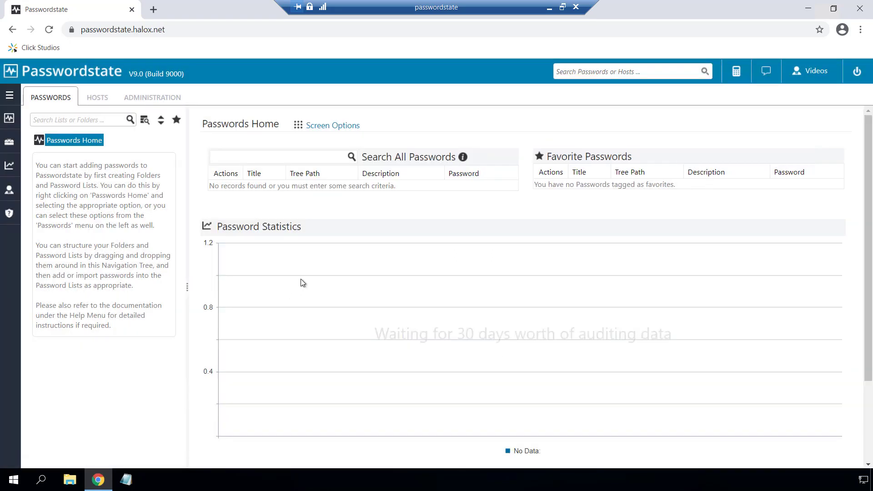
click(174, 25)
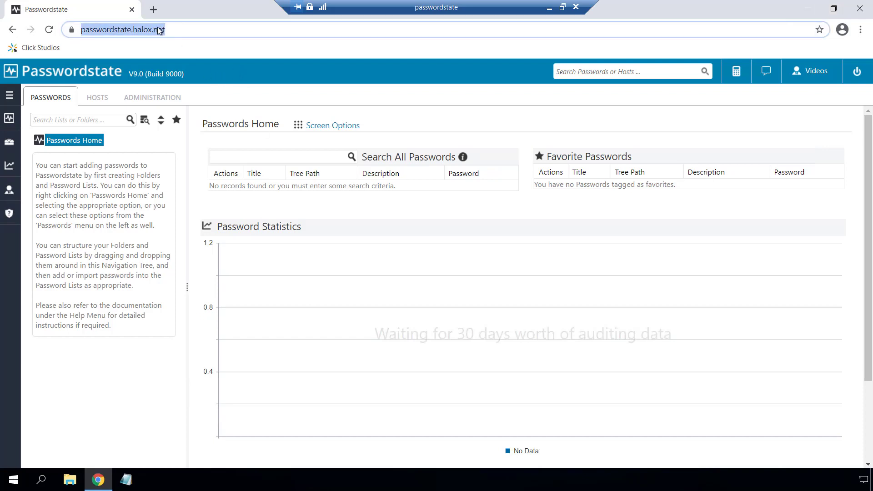
drag(157, 28, 89, 48)
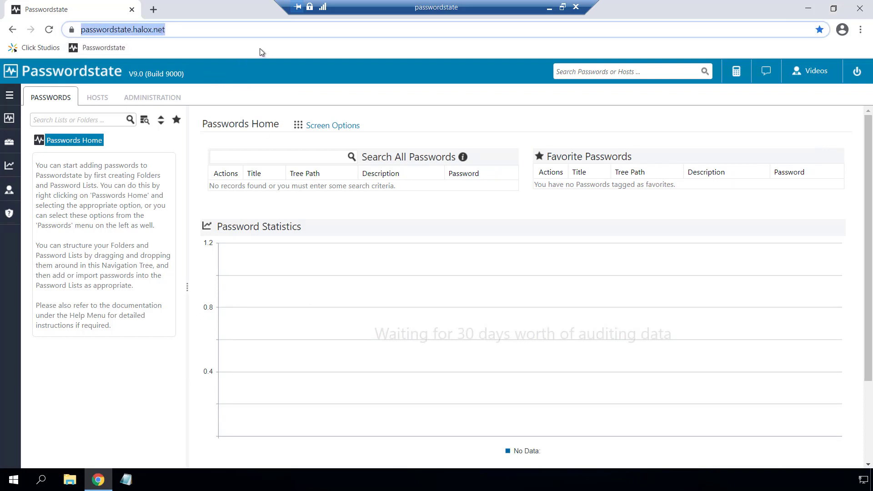